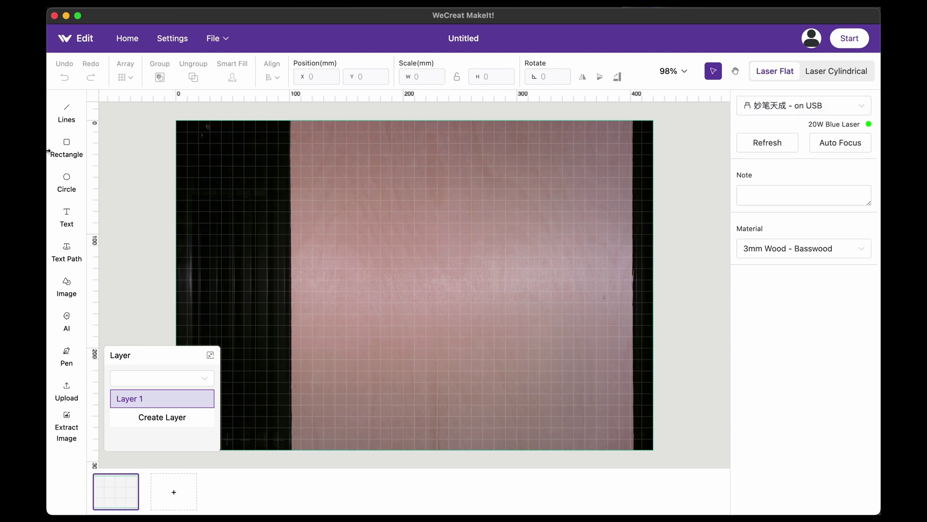
Step: Add the text 'TEST' set to Fill Engrave and place it beside the burned test squares
{"action": "left_click", "coordinate": [432, 239]}
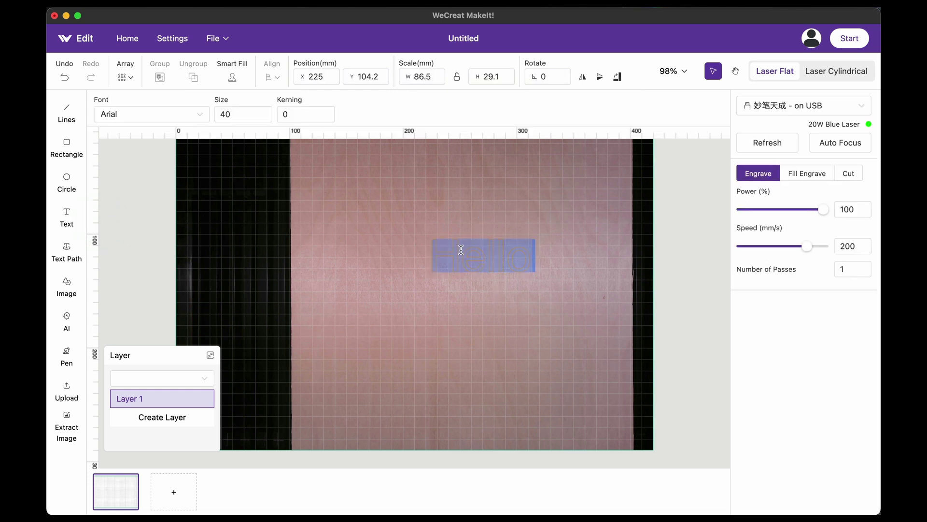
{"action": "type", "text": "TEST"}
{"action": "left_click", "coordinate": [818, 176]}
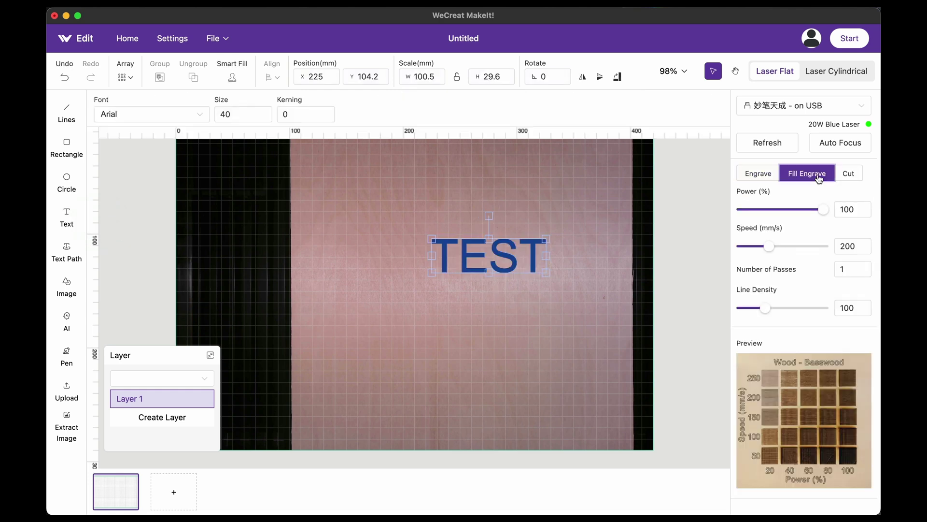
{"action": "left_click", "coordinate": [536, 344]}
{"action": "left_click_drag", "start_coordinate": [513, 264], "coordinate": [481, 264]}
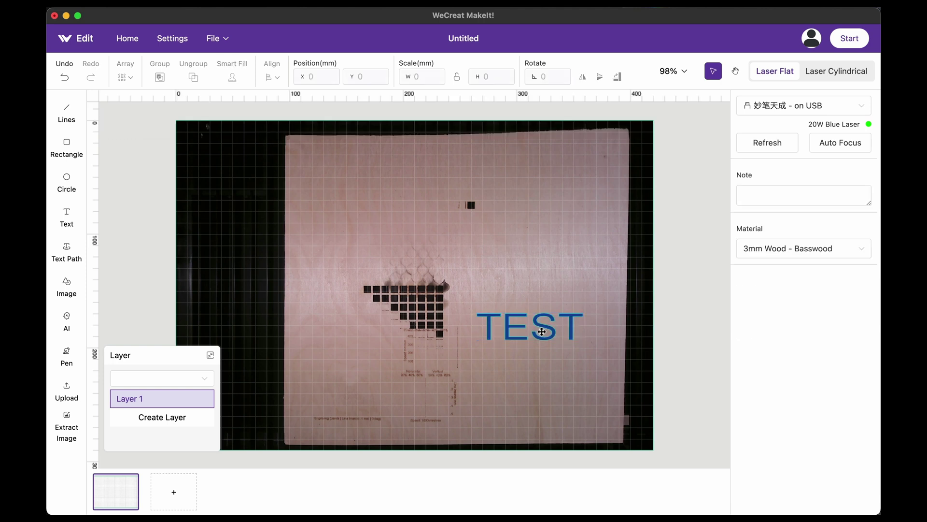
{"action": "left_click_drag", "start_coordinate": [526, 319], "coordinate": [457, 232]}
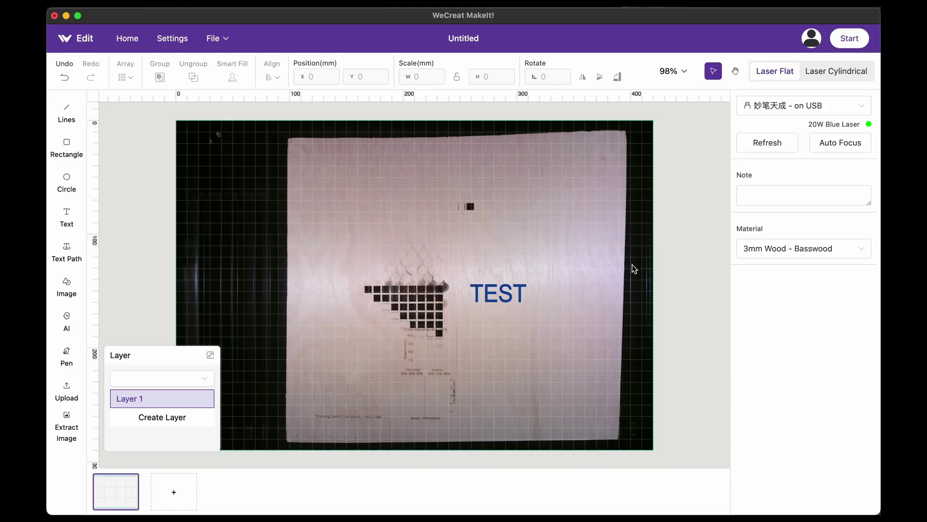
Step: Set the project material to 3mm Wood - Birch Plywood, then reselect the TEST text
{"action": "left_click", "coordinate": [482, 296]}
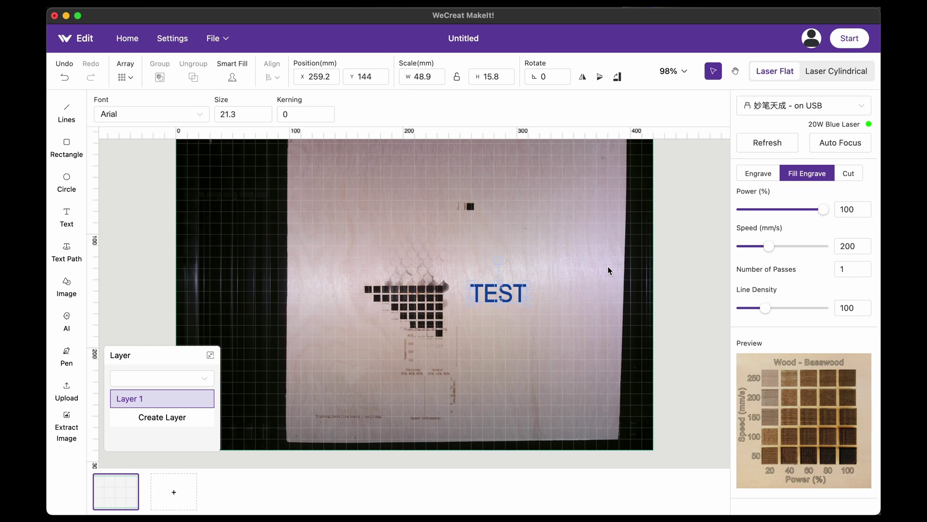
{"action": "left_click", "coordinate": [607, 267]}
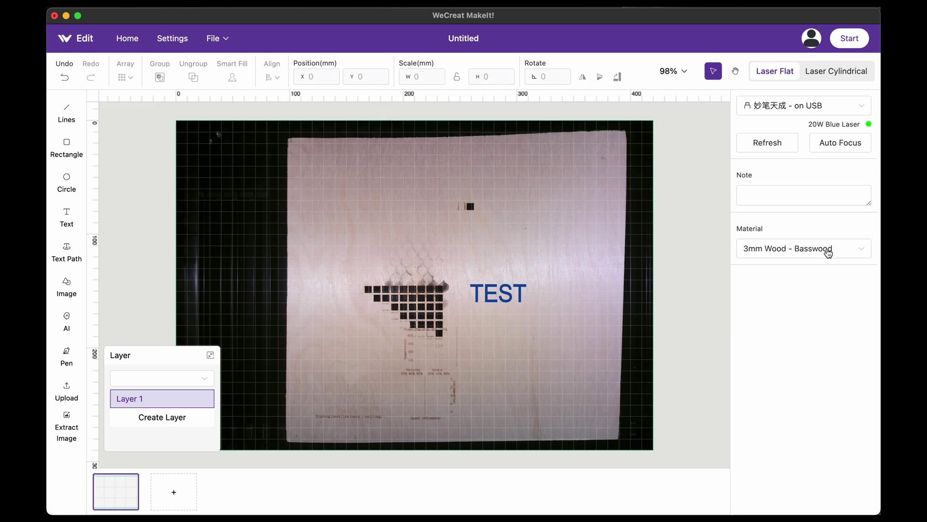
{"action": "left_click", "coordinate": [800, 248]}
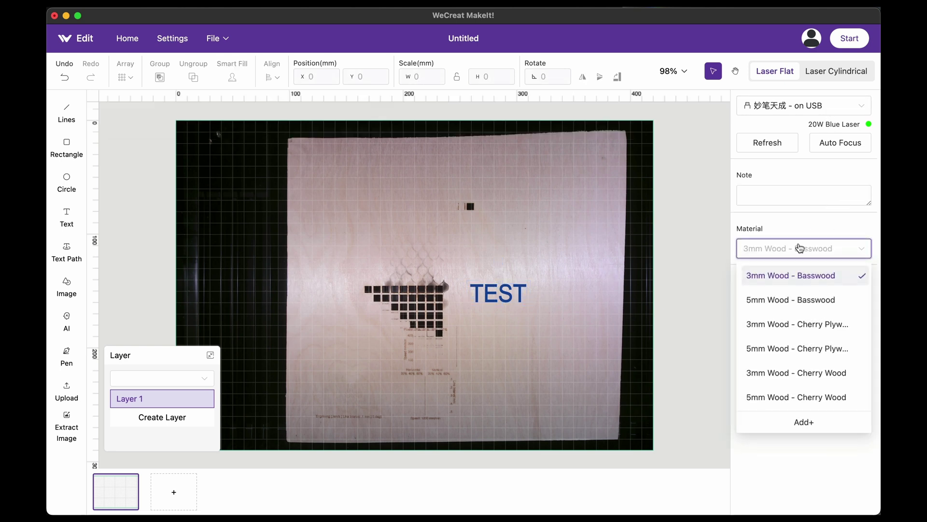
{"action": "scroll", "coordinate": [809, 291], "scroll_direction": "down", "scroll_amount": 5}
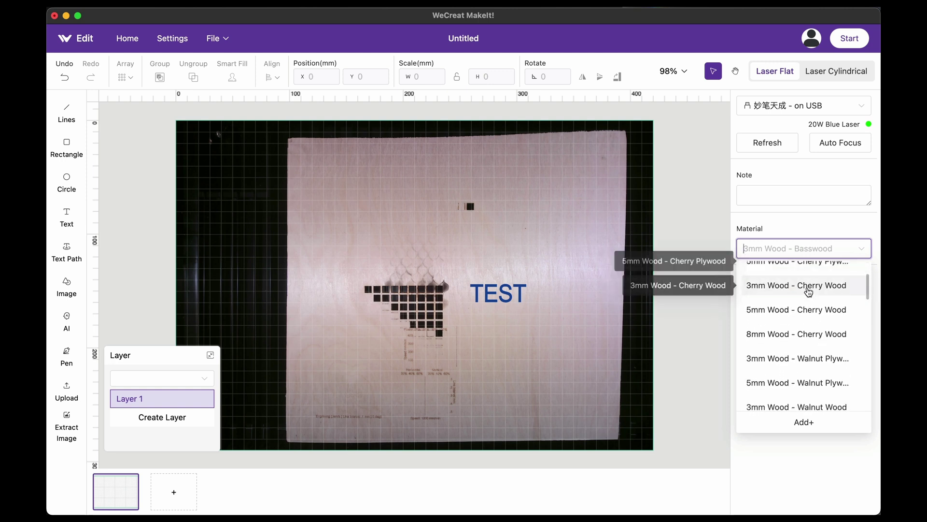
{"action": "scroll", "coordinate": [809, 291], "scroll_direction": "down", "scroll_amount": 4}
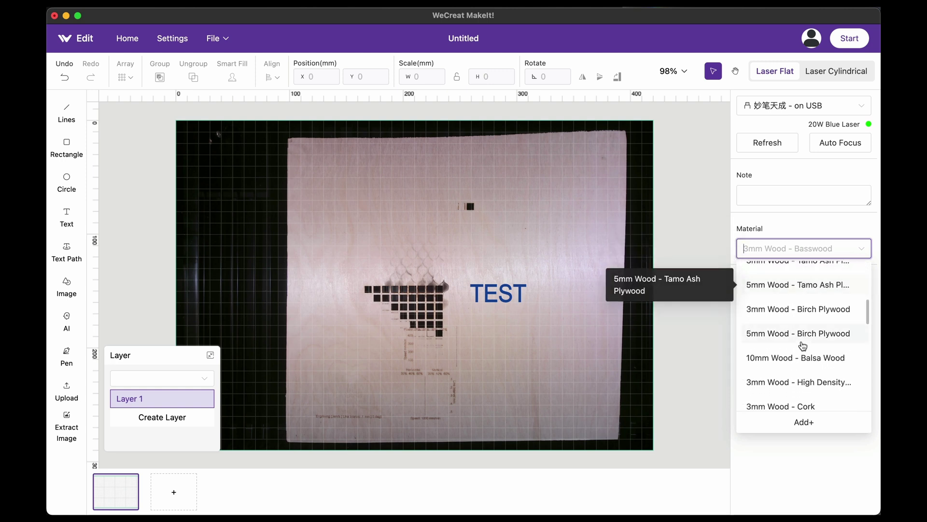
{"action": "left_click", "coordinate": [801, 315]}
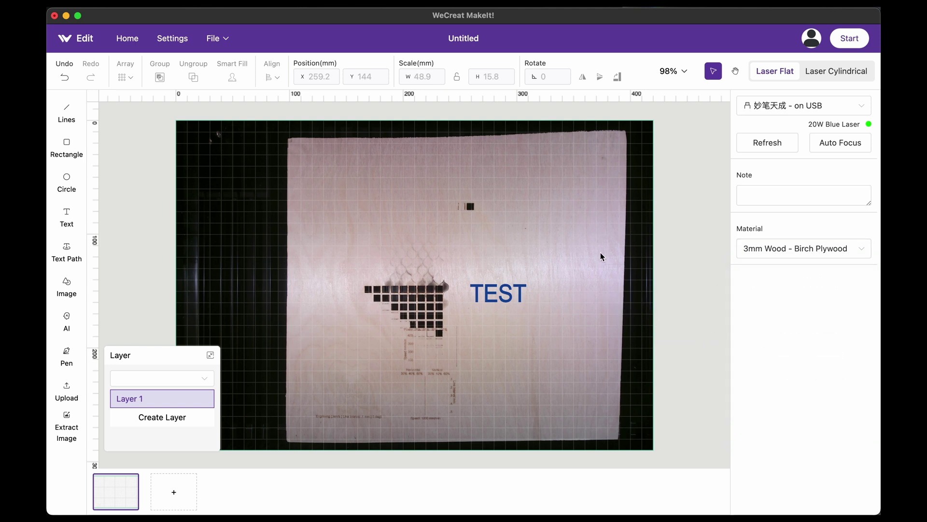
{"action": "left_click", "coordinate": [523, 289]}
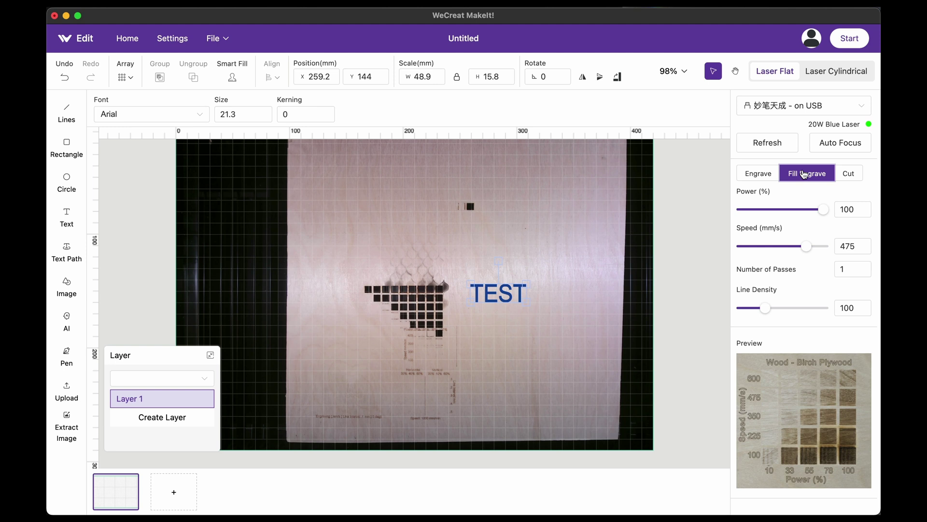
Step: Apply the 78% power, 350 mm/s square from the Birch Plywood test chart to TEST
{"action": "left_click", "coordinate": [801, 399]}
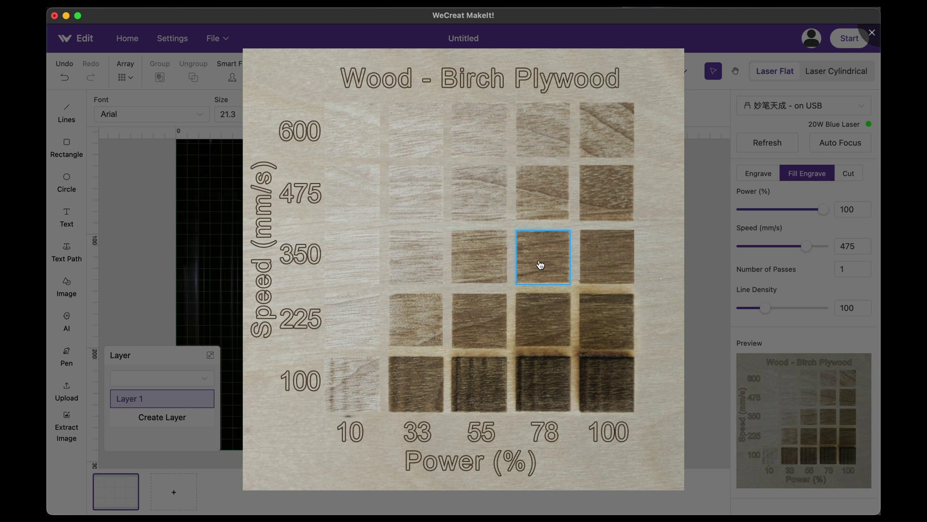
{"action": "left_click", "coordinate": [541, 265]}
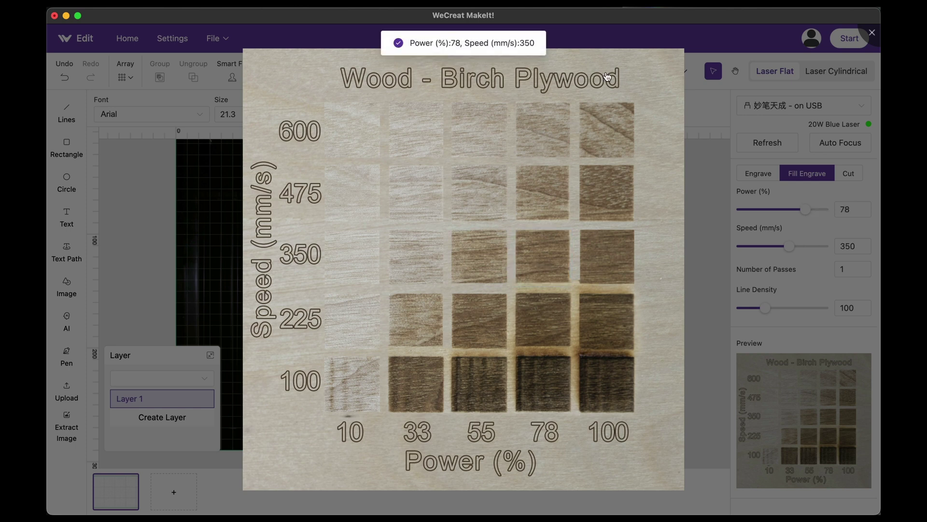
{"action": "left_click", "coordinate": [710, 156]}
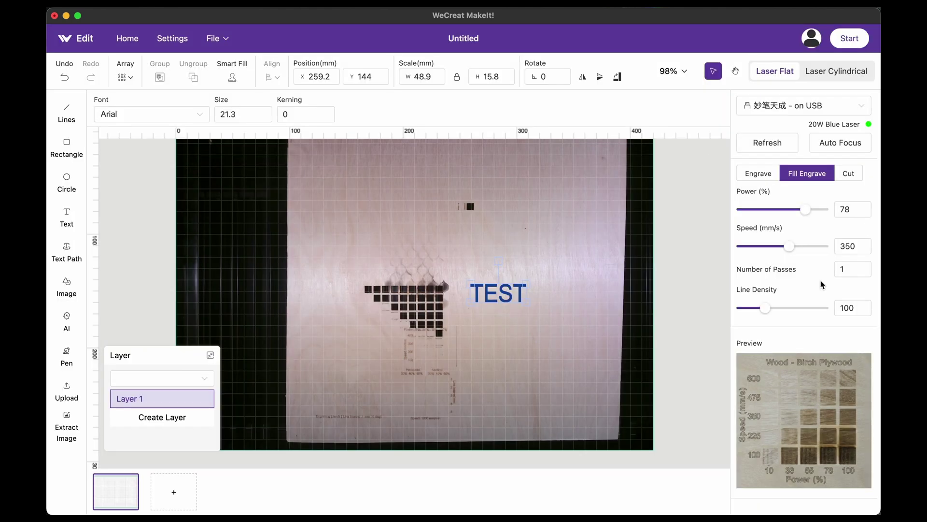
Step: Deselect everything and start the TEST engraving job on the laser
{"action": "left_click", "coordinate": [680, 259]}
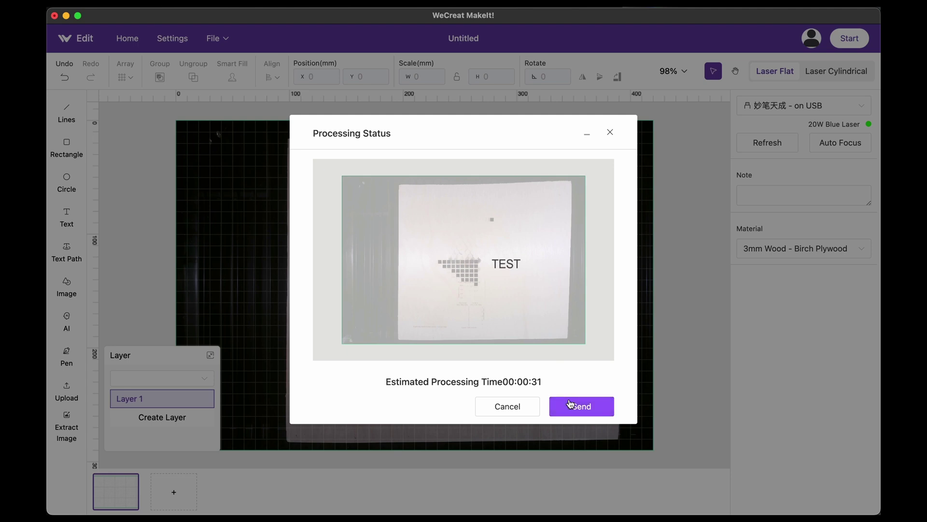
{"action": "left_click", "coordinate": [570, 405]}
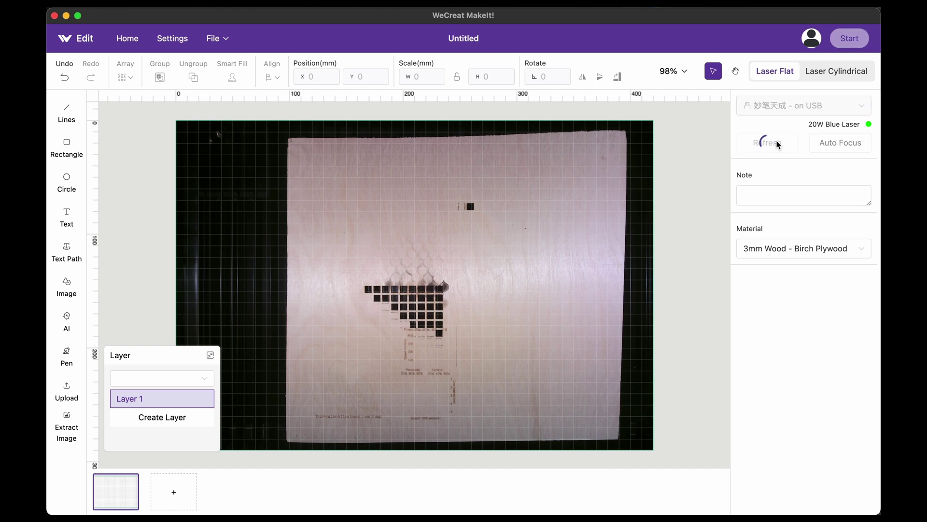
Step: Zoom in on the refreshed camera view showing the hand-drawn smiley face
{"action": "scroll", "coordinate": [476, 239], "scroll_direction": "up", "scroll_amount": 5}
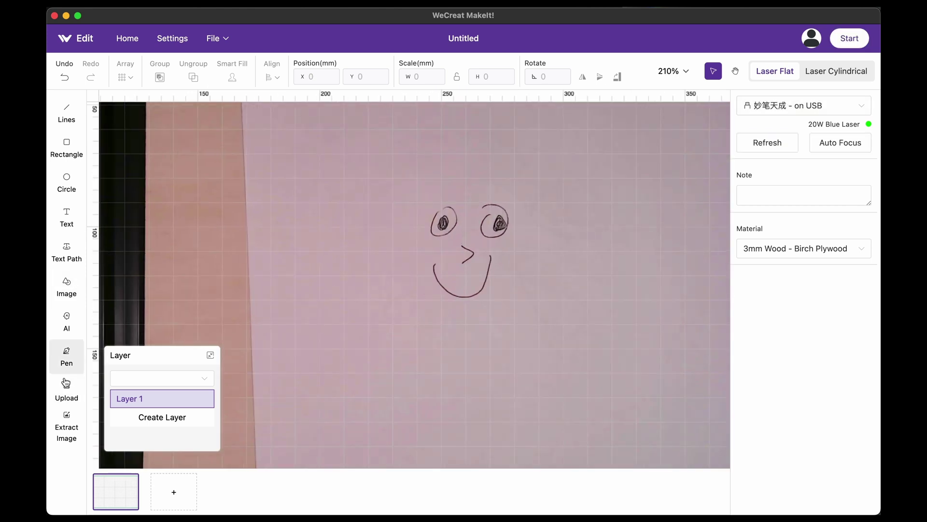
Step: Frame the drawn smiley face in the camera photo and extract it as an image
{"action": "left_click", "coordinate": [66, 423]}
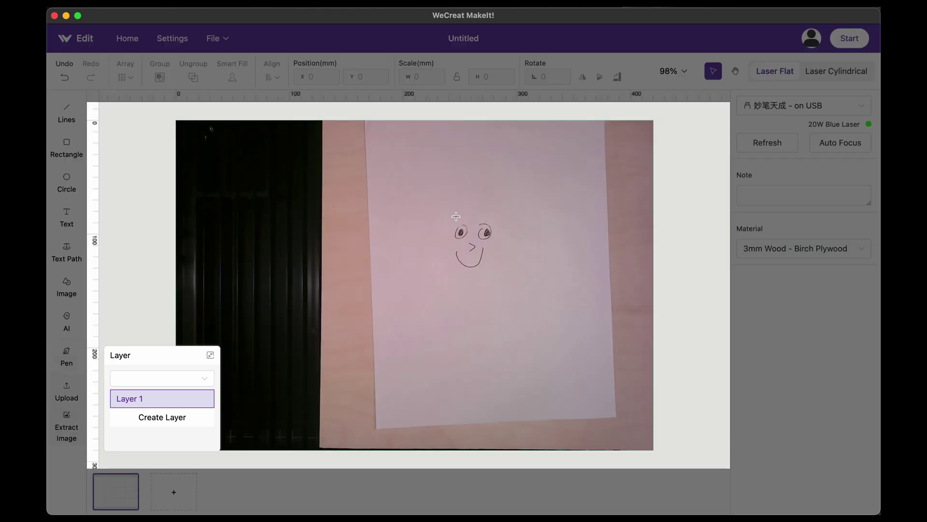
{"action": "left_click_drag", "start_coordinate": [440, 213], "coordinate": [506, 273]}
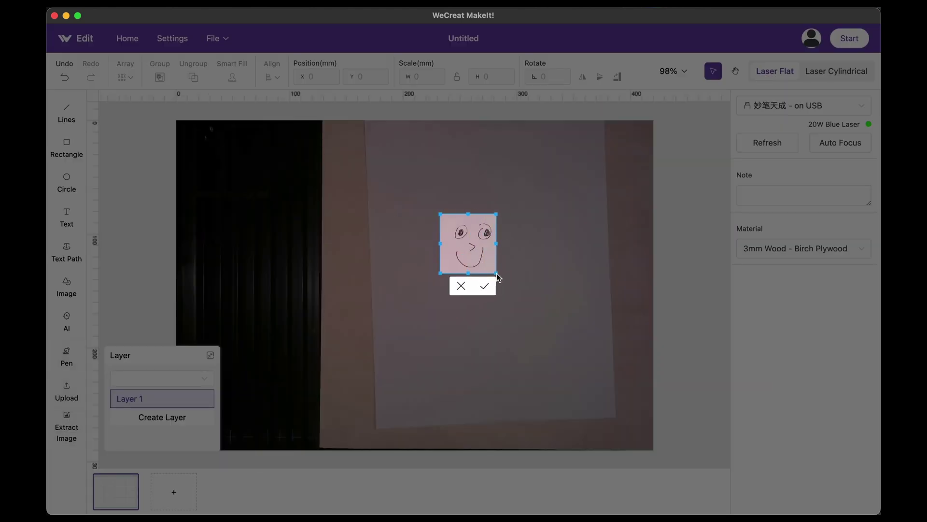
{"action": "left_click", "coordinate": [486, 285]}
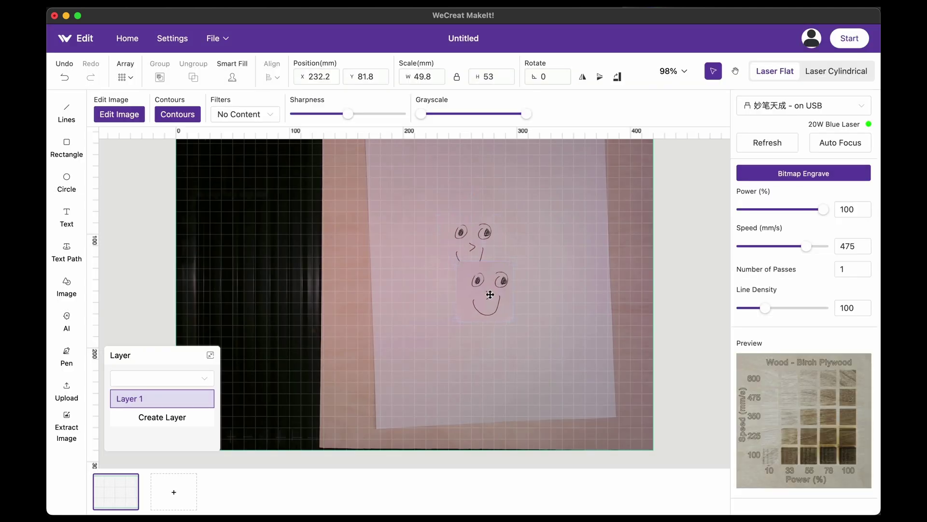
{"action": "left_click_drag", "start_coordinate": [481, 245], "coordinate": [519, 300]}
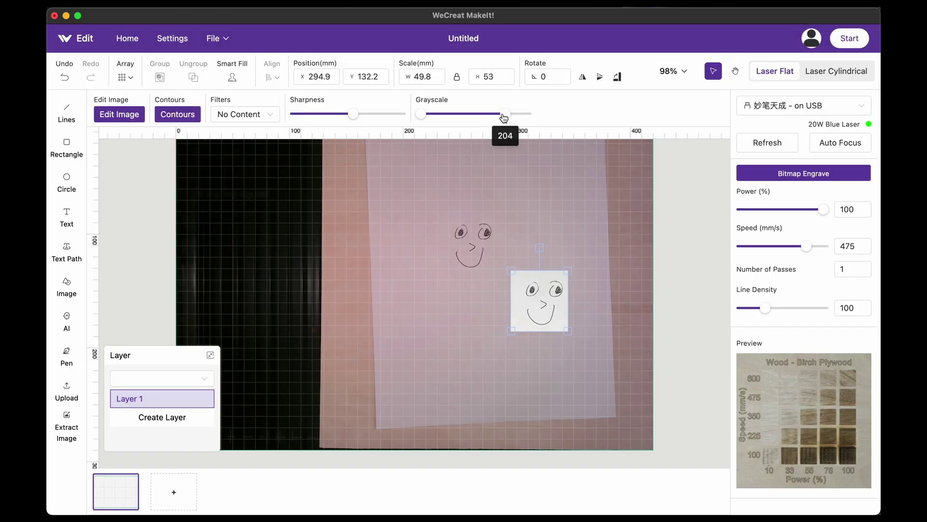
Step: Reposition the face image and enlarge it to about 69×74 mm
{"action": "left_click", "coordinate": [584, 192]}
{"action": "left_click_drag", "start_coordinate": [542, 311], "coordinate": [475, 313]}
{"action": "left_click_drag", "start_coordinate": [502, 275], "coordinate": [525, 260]}
{"action": "left_click_drag", "start_coordinate": [491, 298], "coordinate": [555, 312]}
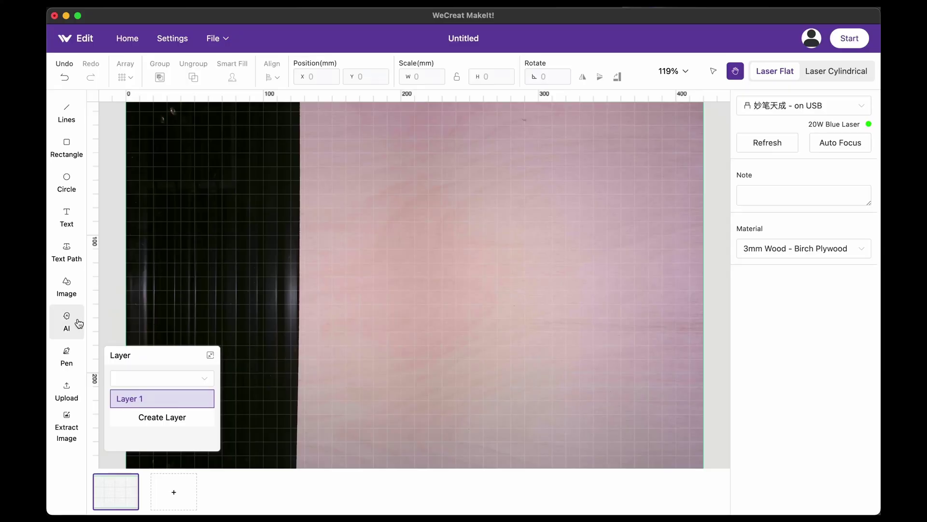
Step: Generate an AI standing-dog silhouette from the linocut line-art prompt, negative prompt 'color, shadow'
{"action": "left_click", "coordinate": [71, 321]}
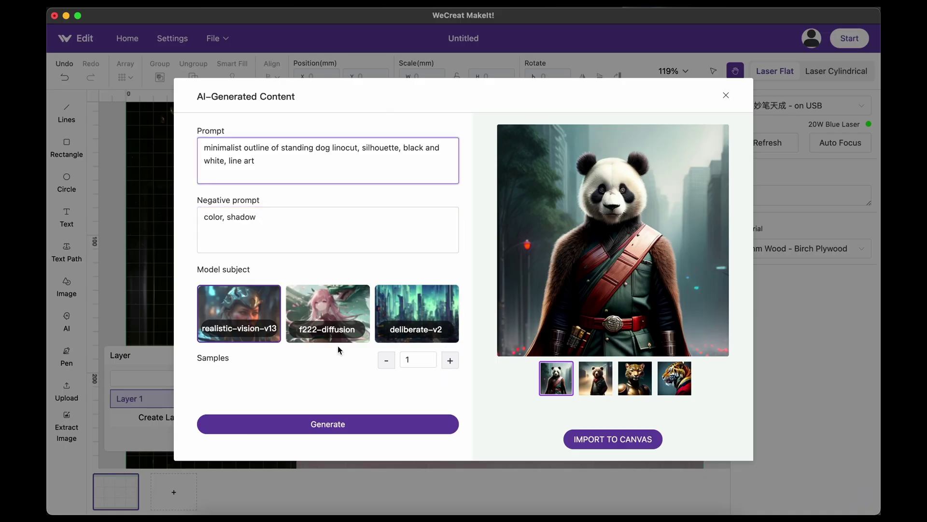
{"action": "left_click", "coordinate": [370, 424]}
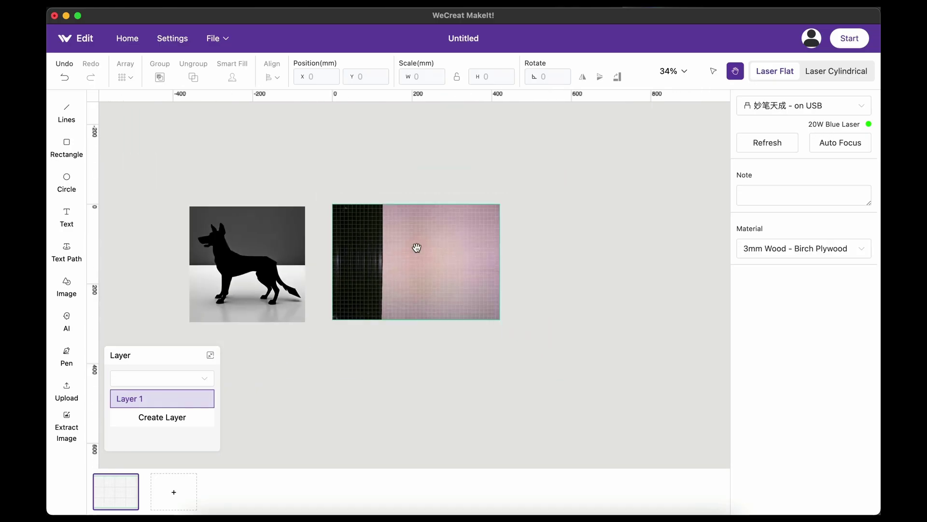
Step: Scroll the canvas up and left to view the traced dog outline over the plywood
{"action": "scroll", "coordinate": [416, 247], "scroll_direction": "up", "scroll_amount": 2}
{"action": "scroll", "coordinate": [317, 246], "scroll_direction": "left", "scroll_amount": 5}
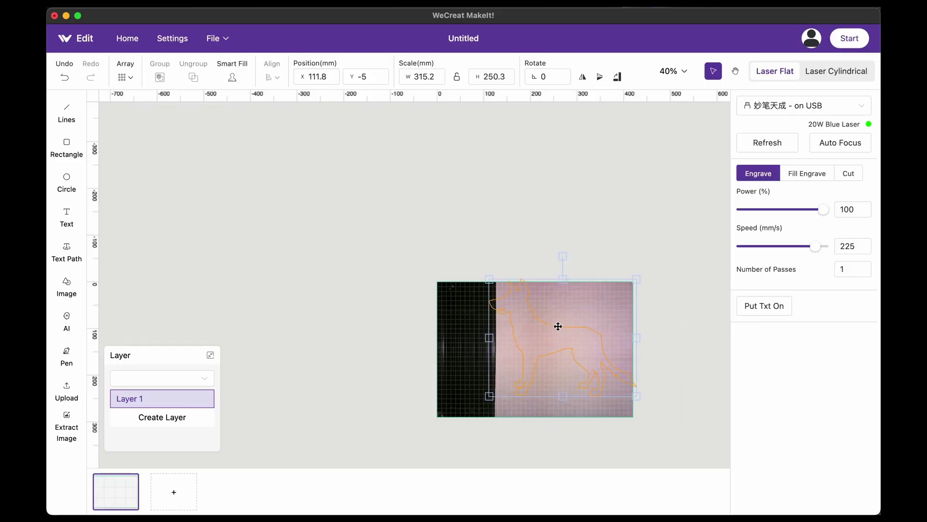
Step: Reselect the dog outline, switch it to Fill Engrave, and nudge it down and left
{"action": "scroll", "coordinate": [558, 326], "scroll_direction": "up", "scroll_amount": 10}
{"action": "scroll", "coordinate": [558, 326], "scroll_direction": "down", "scroll_amount": 6}
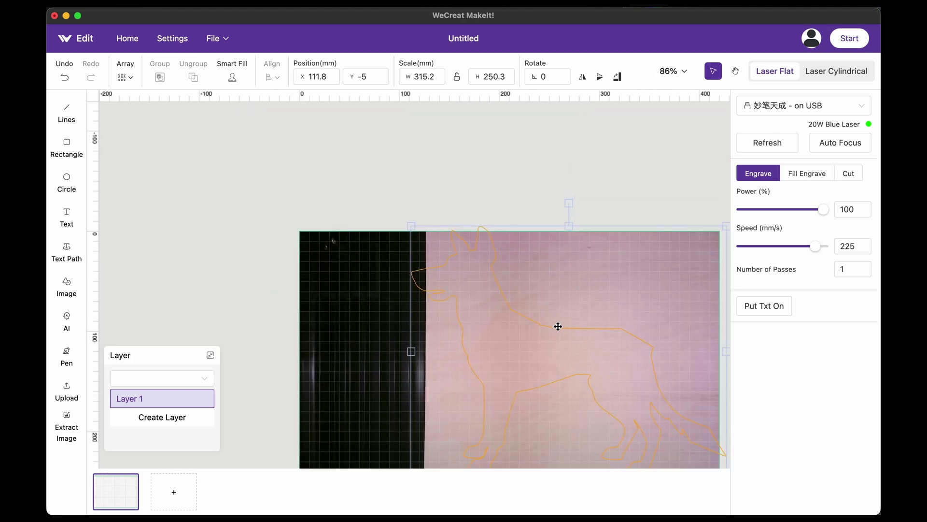
{"action": "scroll", "coordinate": [586, 319], "scroll_direction": "down", "scroll_amount": 4}
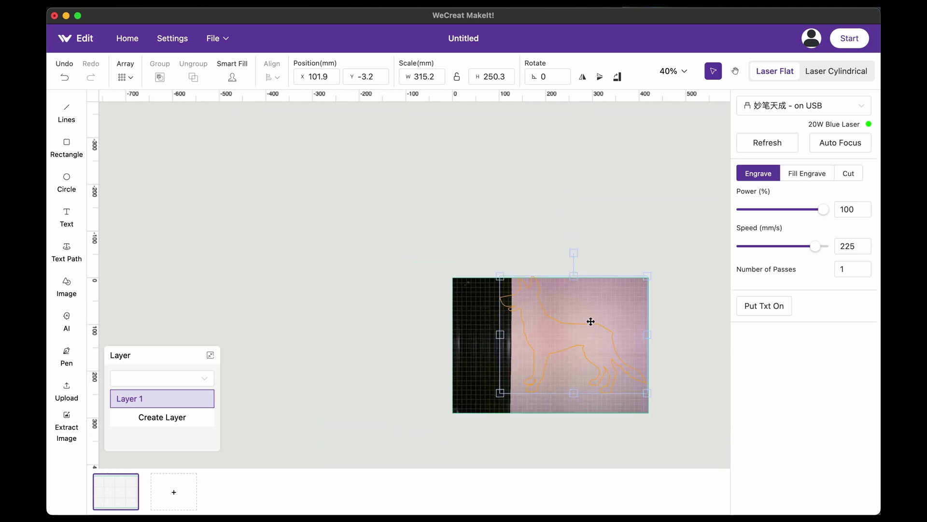
{"action": "left_click", "coordinate": [635, 227]}
{"action": "scroll", "coordinate": [662, 388], "scroll_direction": "up", "scroll_amount": 4}
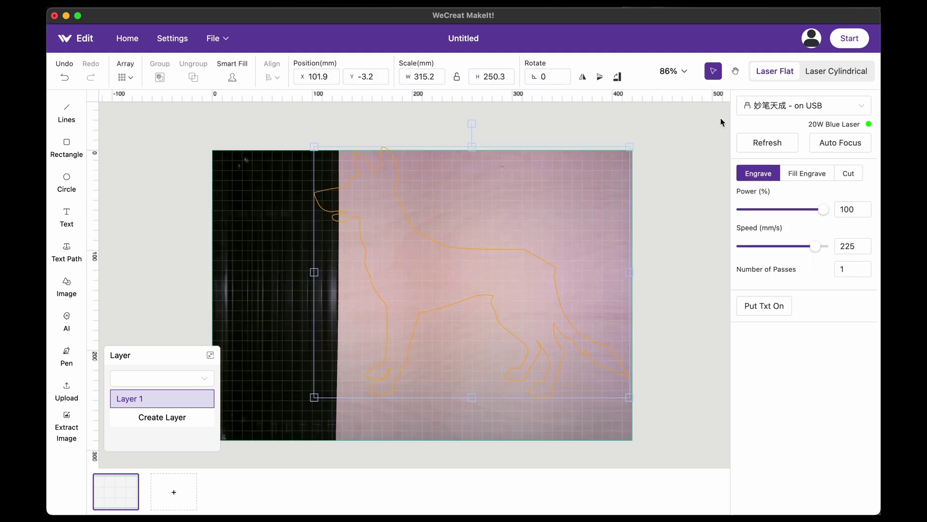
{"action": "left_click", "coordinate": [795, 172]}
{"action": "left_click_drag", "start_coordinate": [503, 264], "coordinate": [496, 283]}
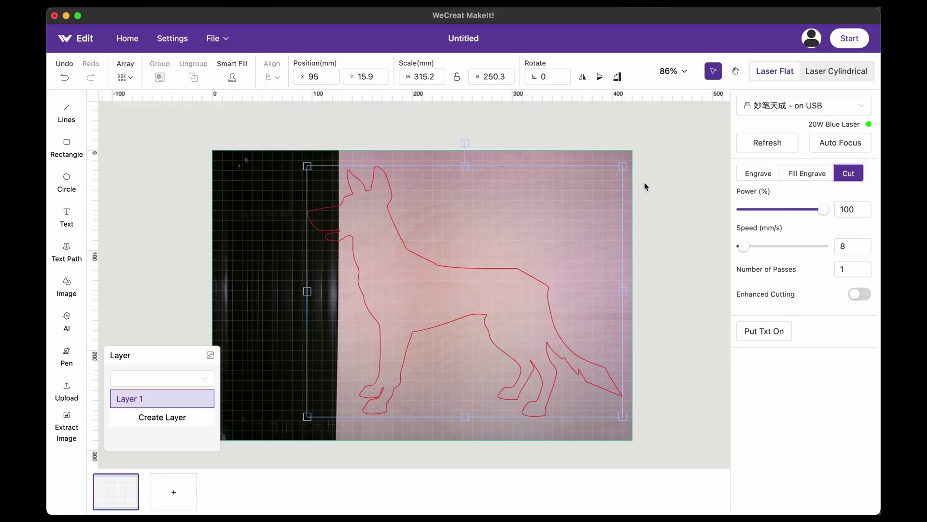
Step: Shrink the dog to about 130.5 × 103.7 mm and move it onto the plywood's middle
{"action": "left_click_drag", "start_coordinate": [622, 165], "coordinate": [354, 323]}
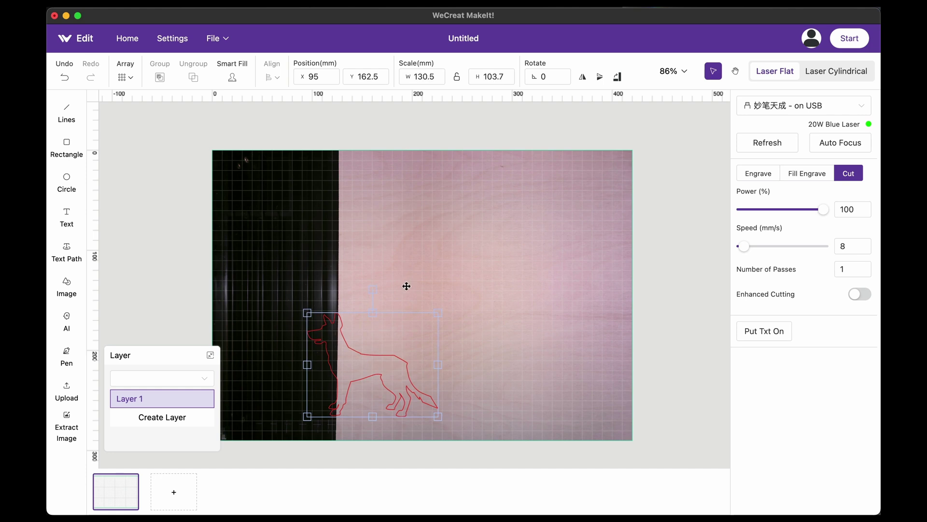
{"action": "left_click_drag", "start_coordinate": [367, 354], "coordinate": [490, 289]}
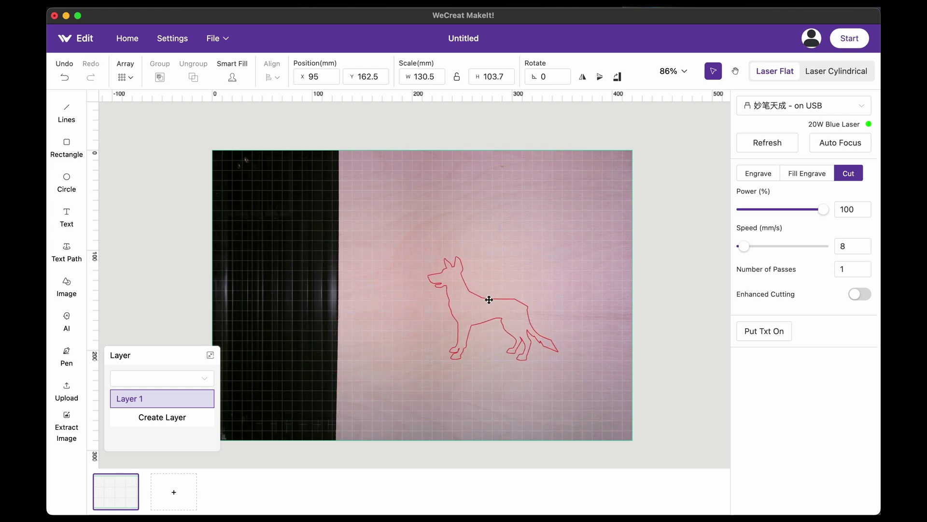